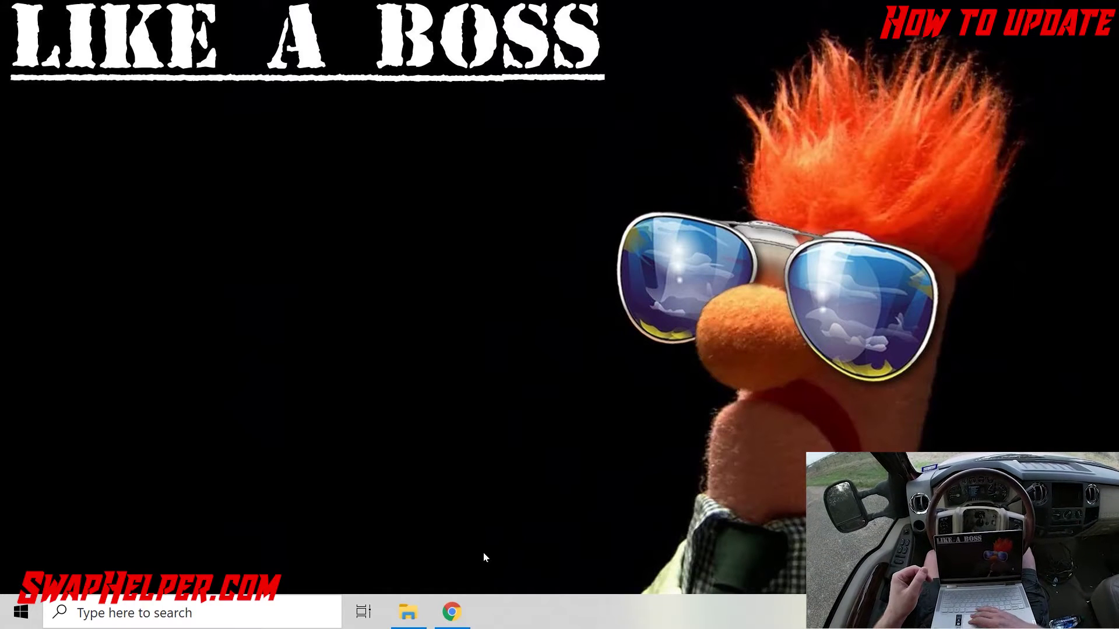
- Bring Chrome forward and go to SwapHelper.com's Cluster Helper page under INSTRUCTIONS
click(459, 619)
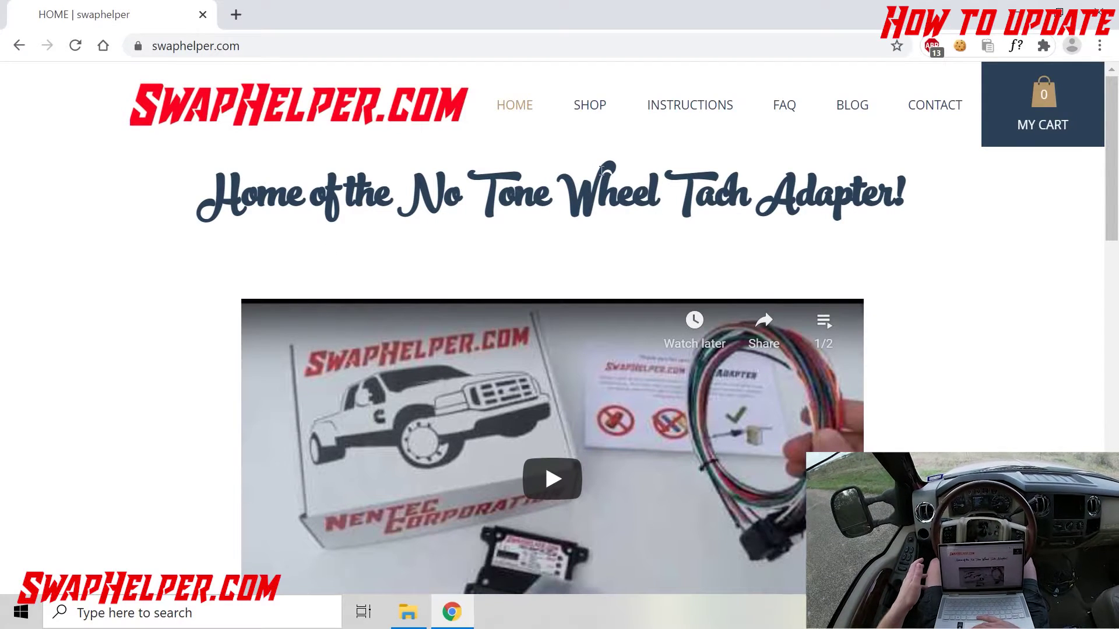
mouse_move(702, 106)
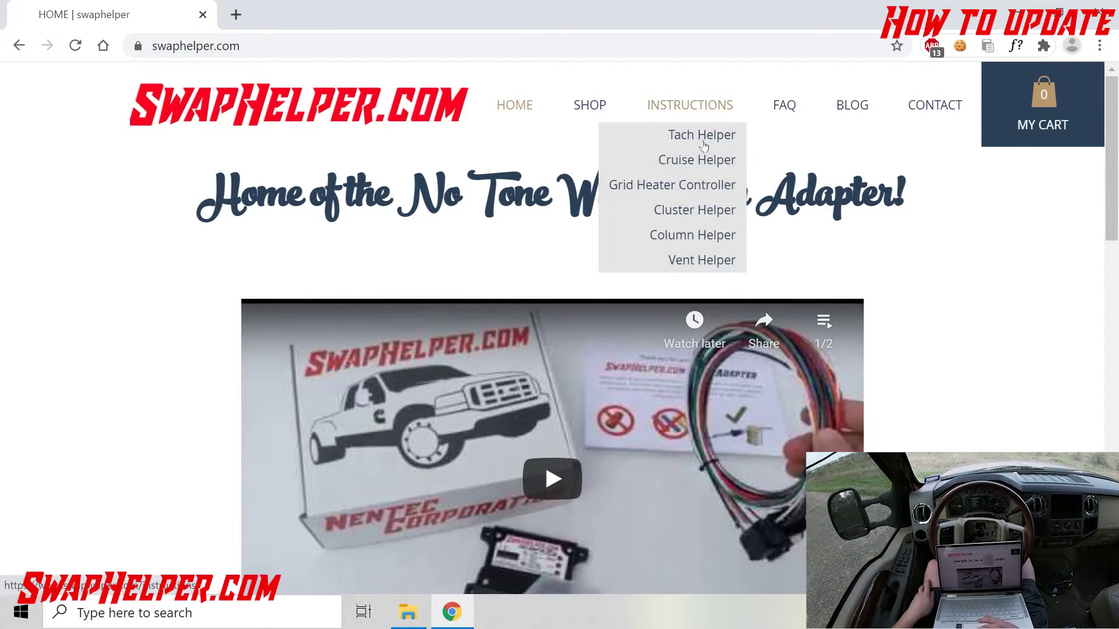
click(701, 220)
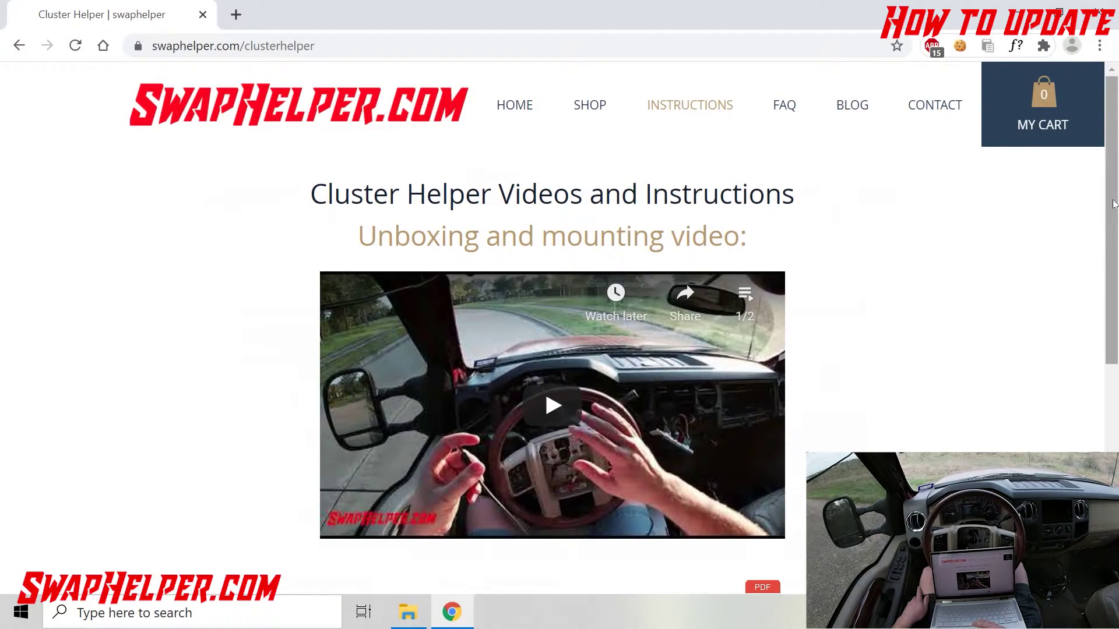
- Download the Windows diagnostic software zip and the Rev 9901.1002 flash file zip, then minimize Chrome
drag(1113, 204, 1116, 392)
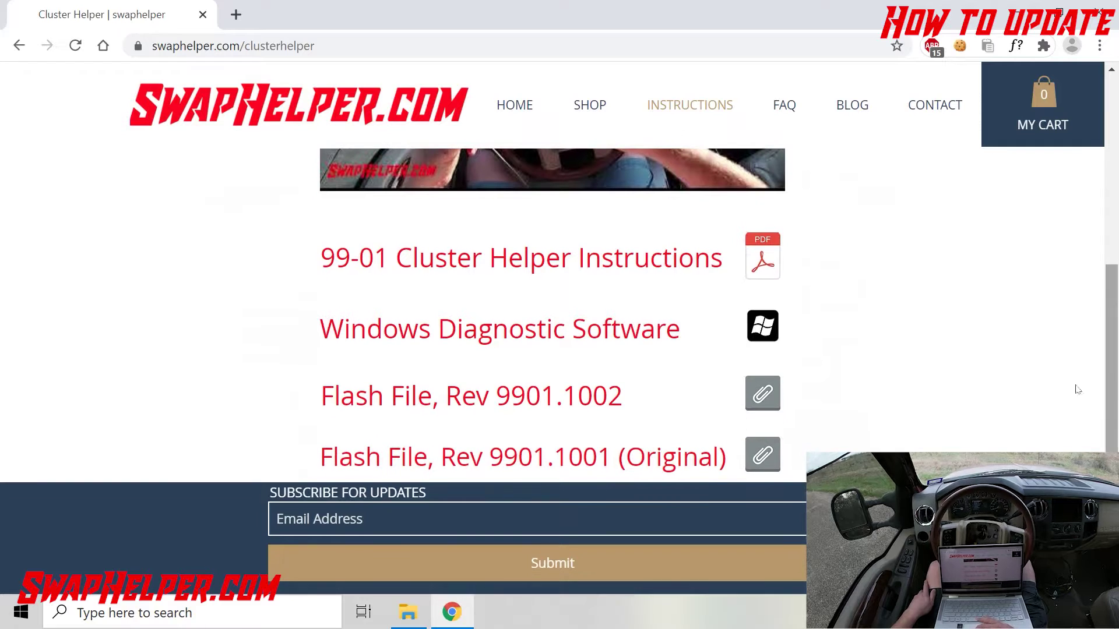
click(767, 330)
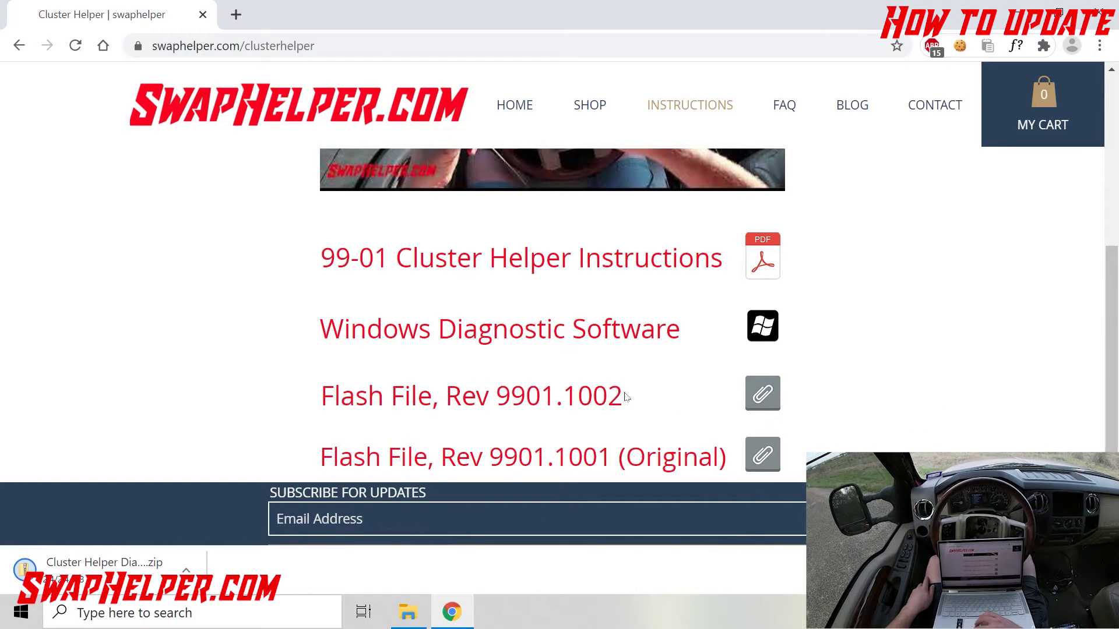
mouse_move(627, 397)
mouse_down()
mouse_move(570, 399)
mouse_move(619, 395)
mouse_up()
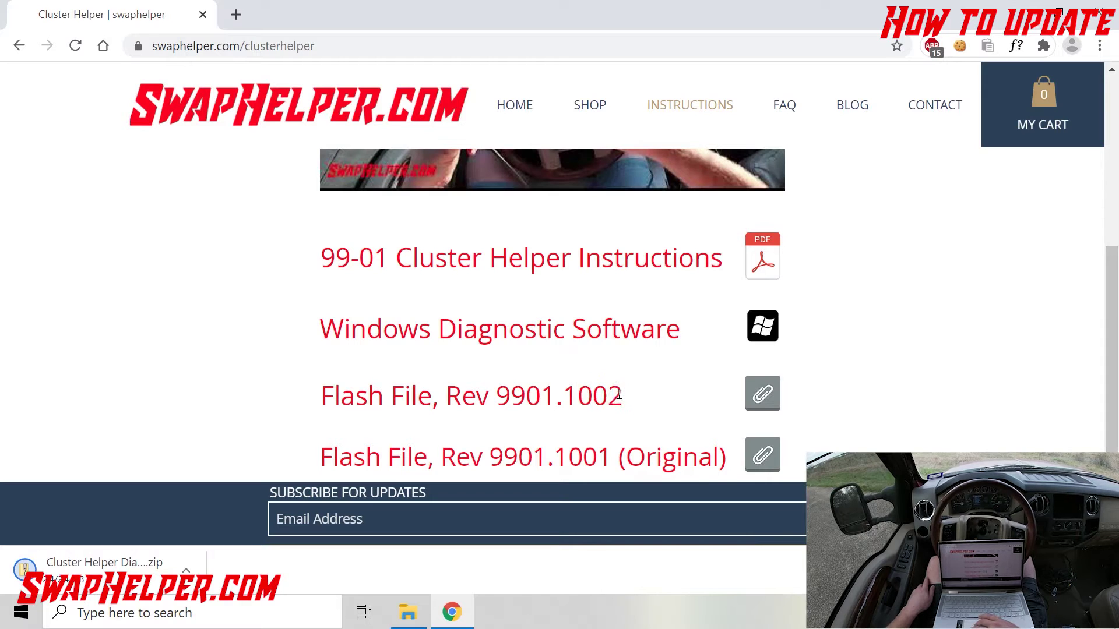
drag(612, 457, 554, 458)
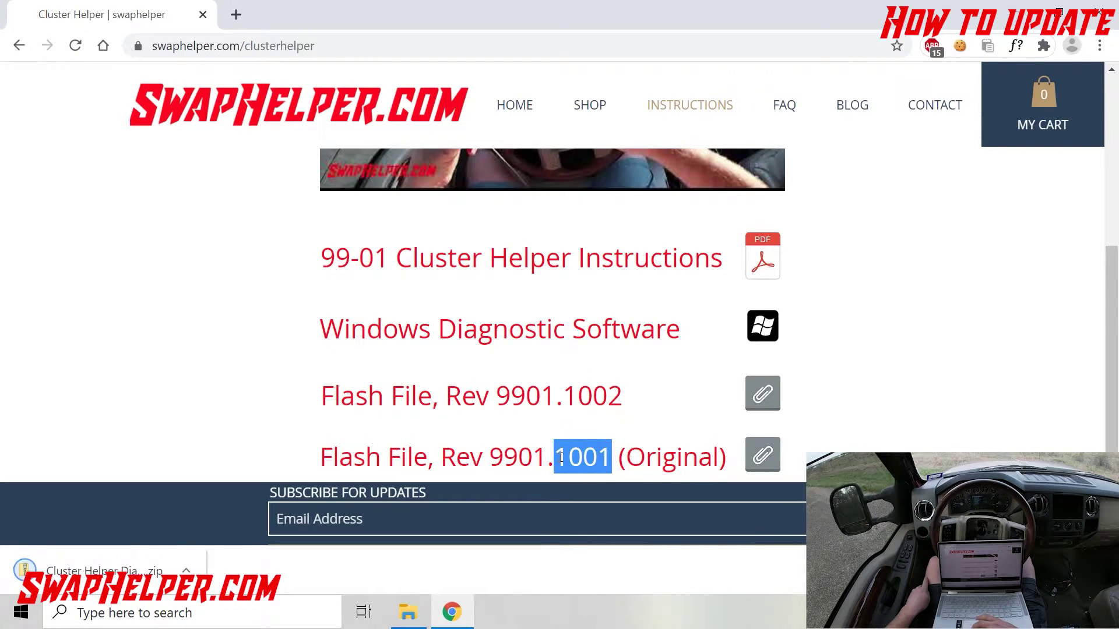
click(594, 459)
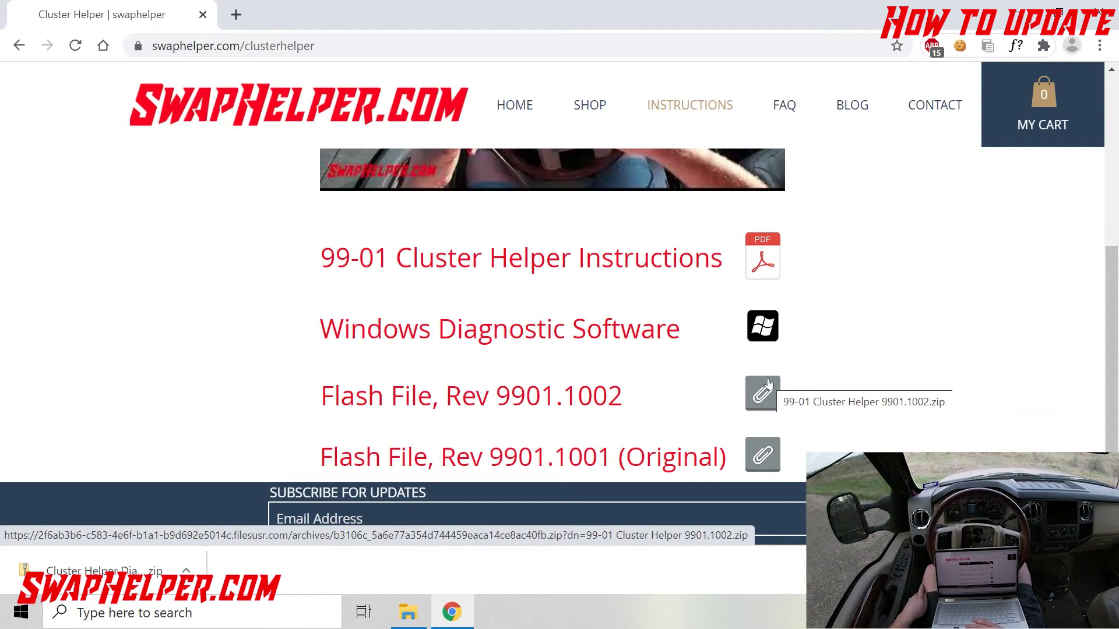
click(768, 383)
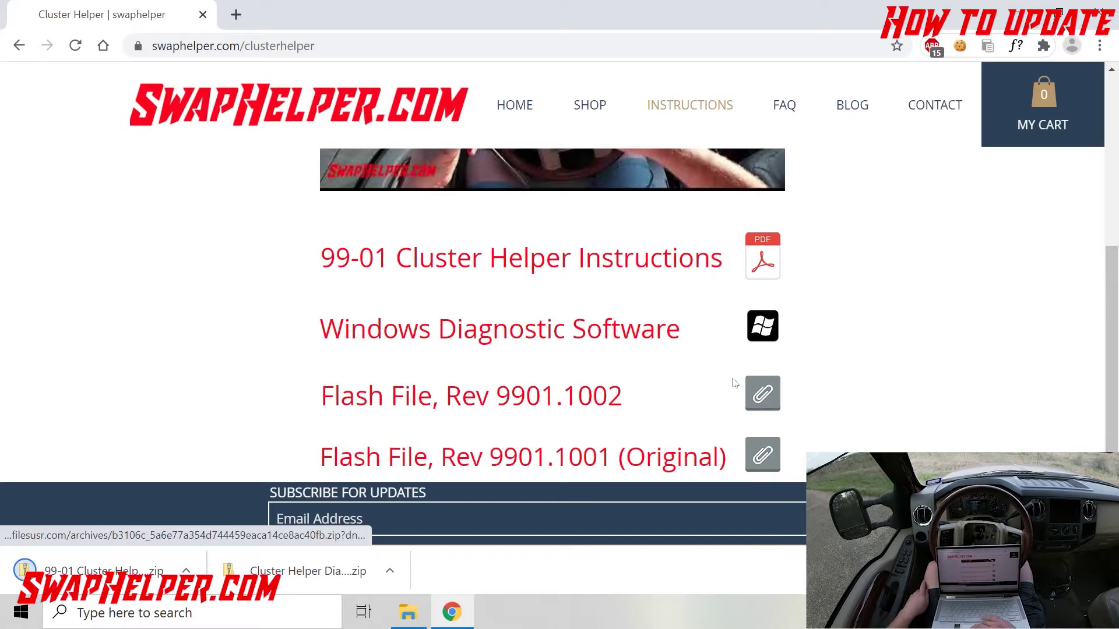
click(1017, 12)
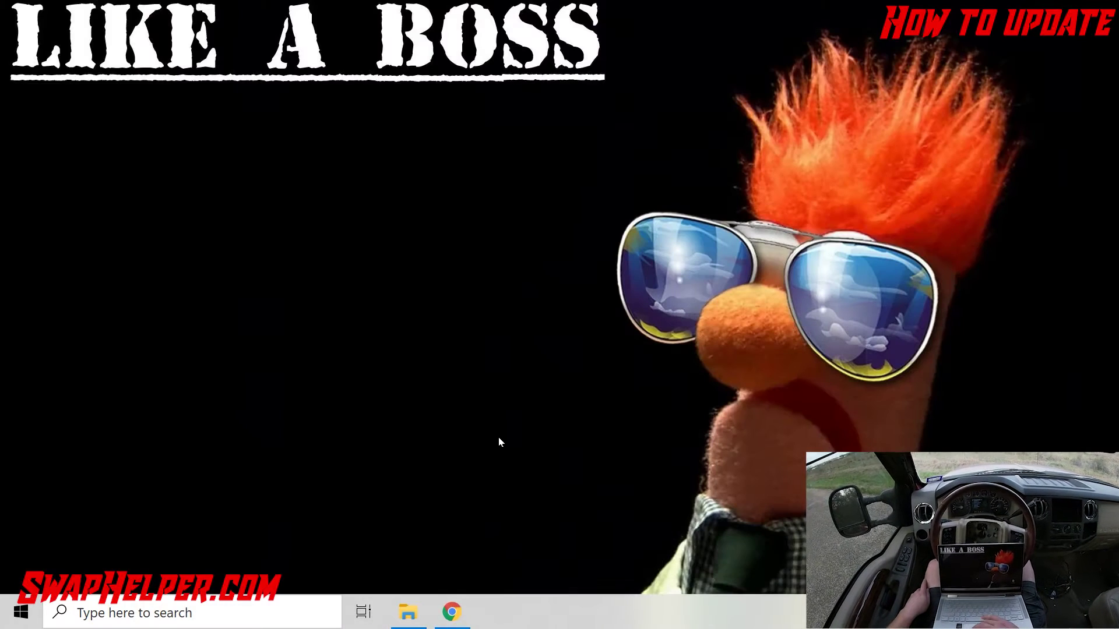
- In Downloads, copy the Cluster Helper Diag Tool v1.0 and 99-01 Cluster Helper 9901.1002 zips
click(409, 611)
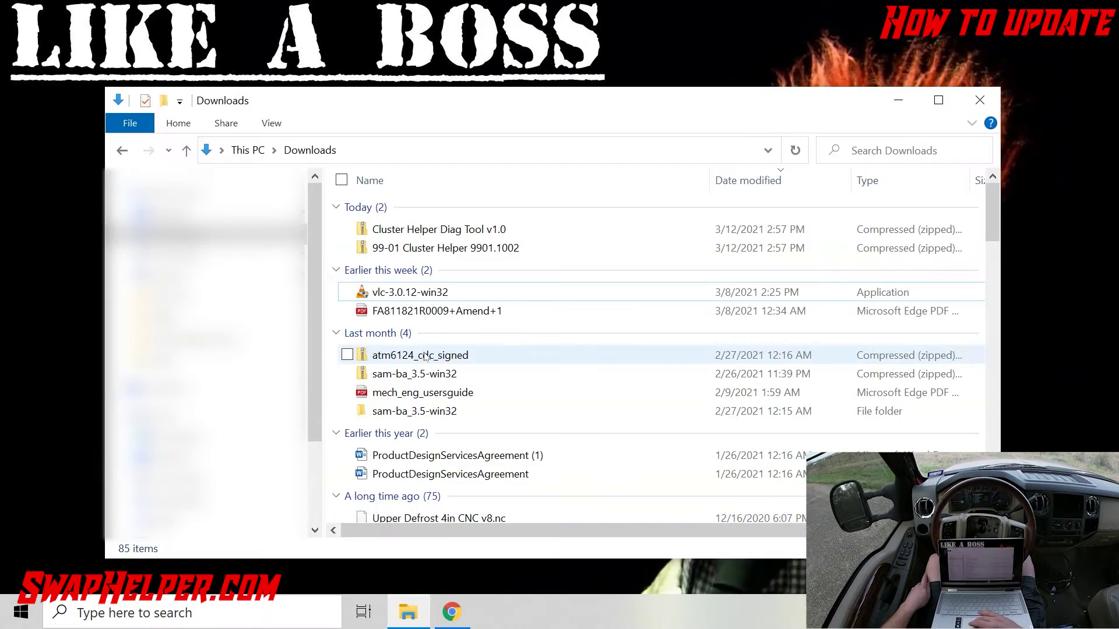
click(439, 230)
click(436, 250)
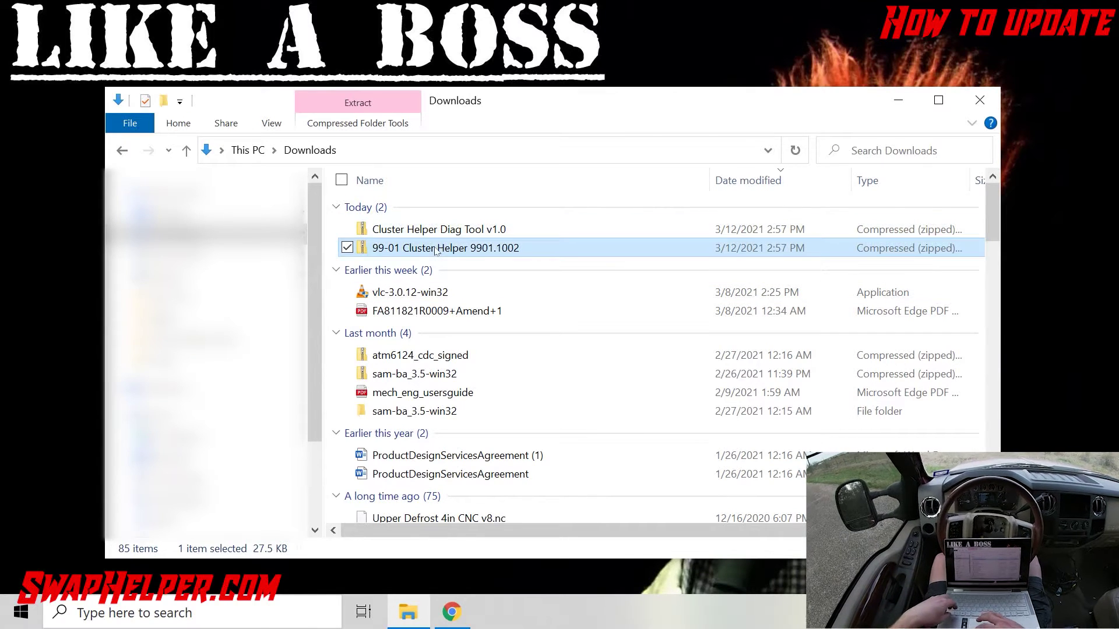
ctrl+click(445, 229)
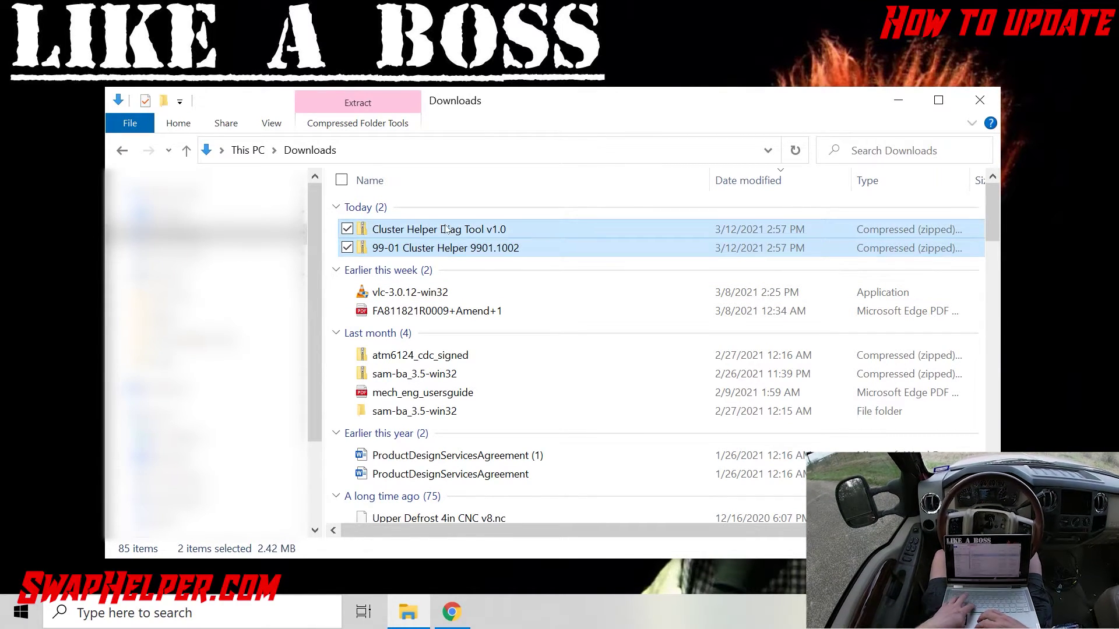
right_click(445, 229)
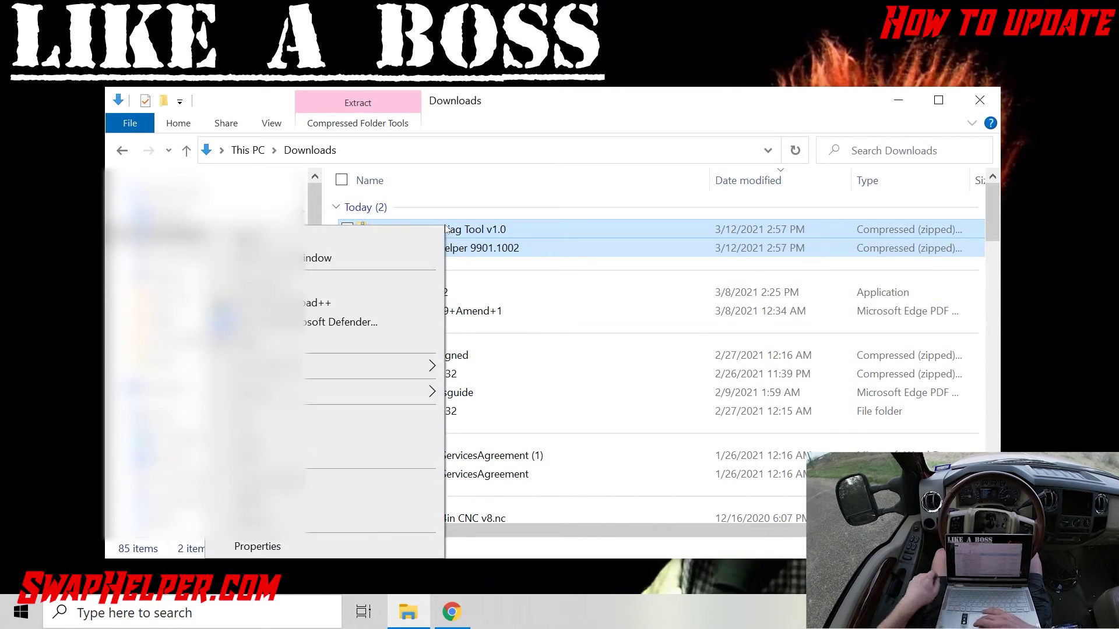
click(343, 438)
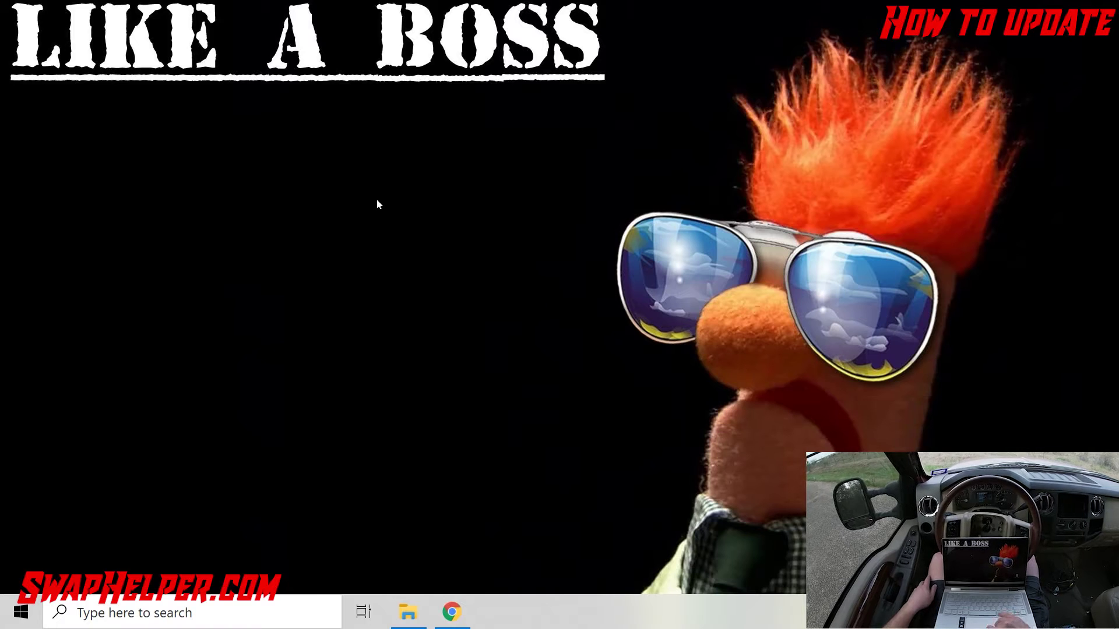
- Paste both zip files onto the desktop
right_click(376, 199)
click(309, 271)
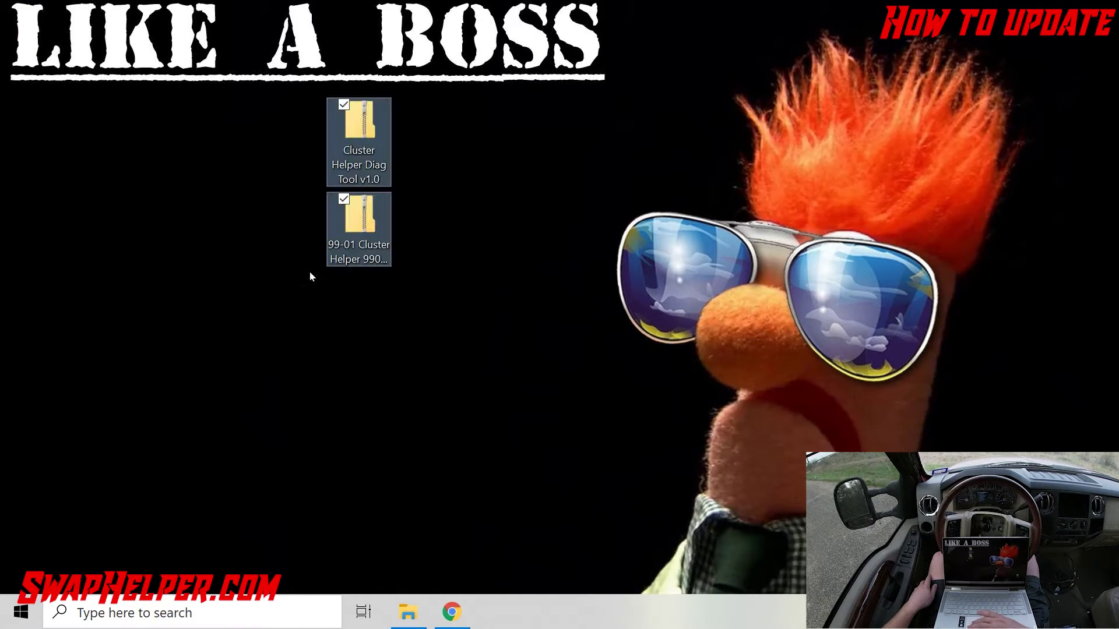
click(472, 256)
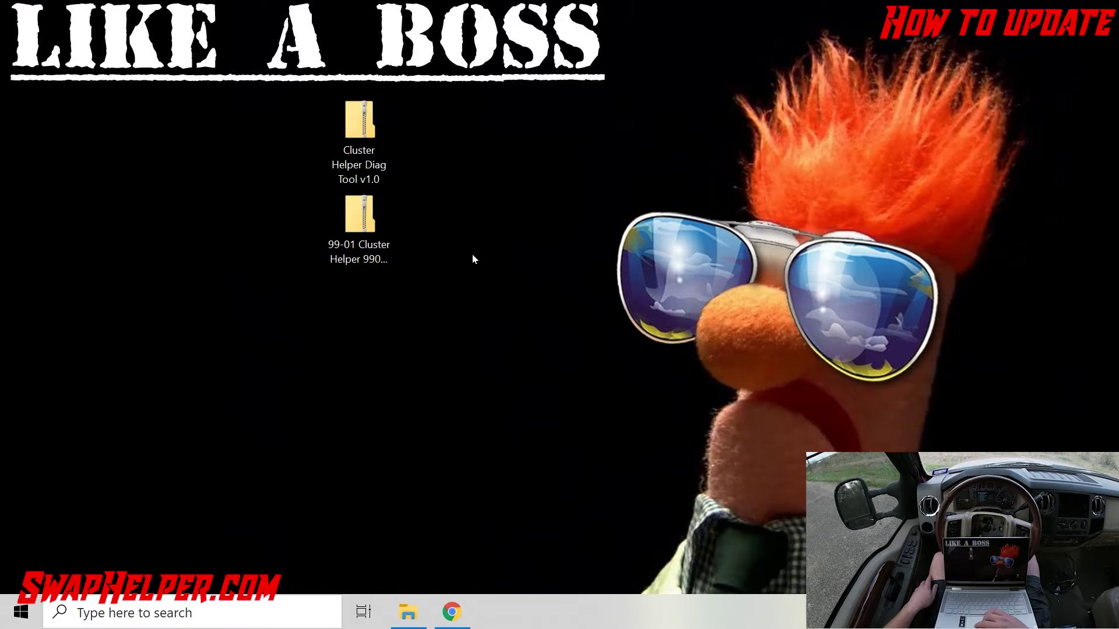
right_click(368, 166)
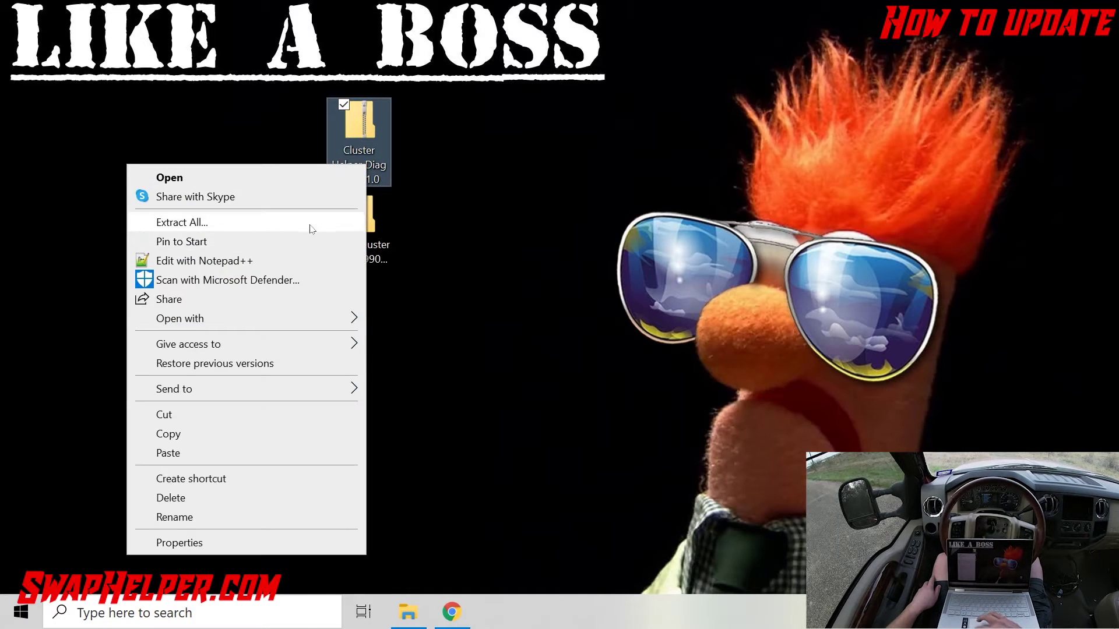
- Extract the Cluster Helper Diag Tool v1.0 zip into a desktop folder
click(310, 227)
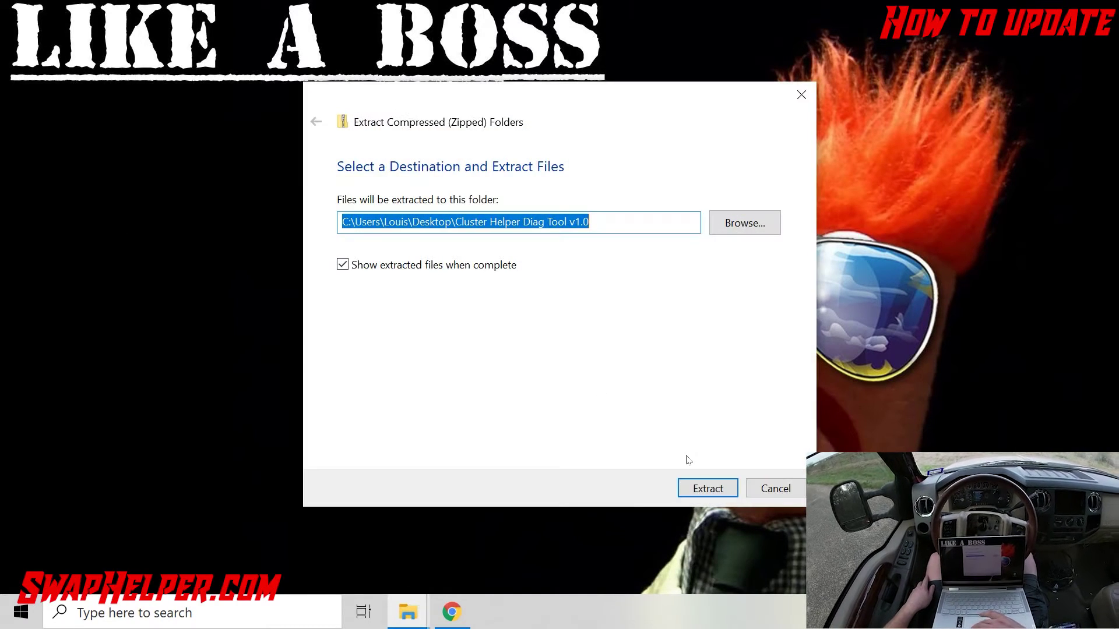
click(710, 485)
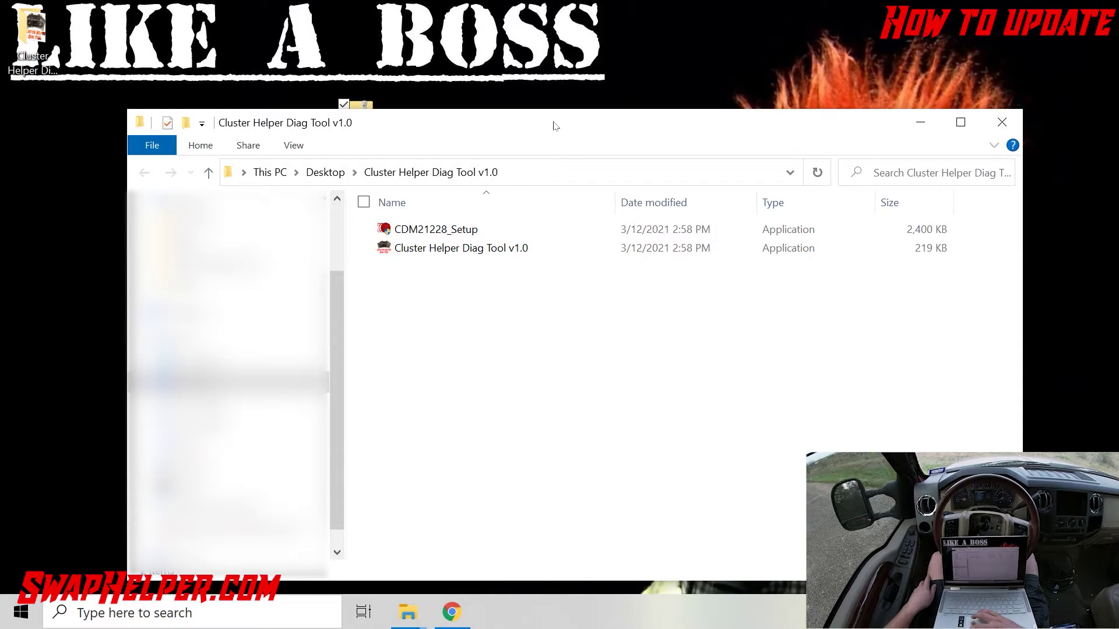
drag(555, 126, 841, 92)
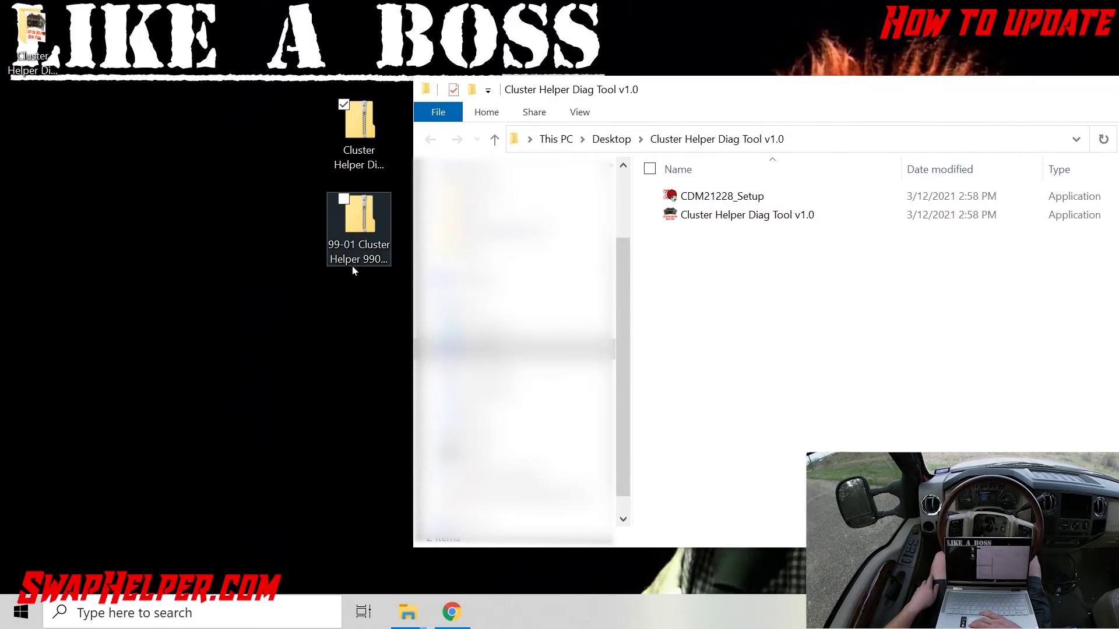
- Extract the 99-01 Cluster Helper 9901.1002 zip into its own desktop folder
click(362, 233)
right_click(362, 233)
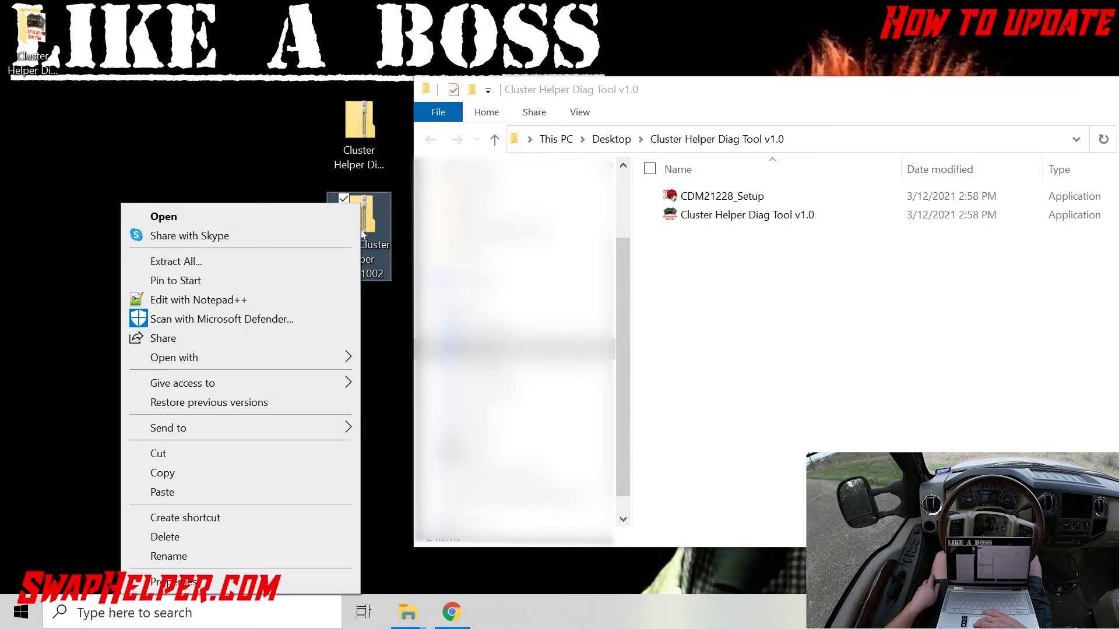
click(309, 270)
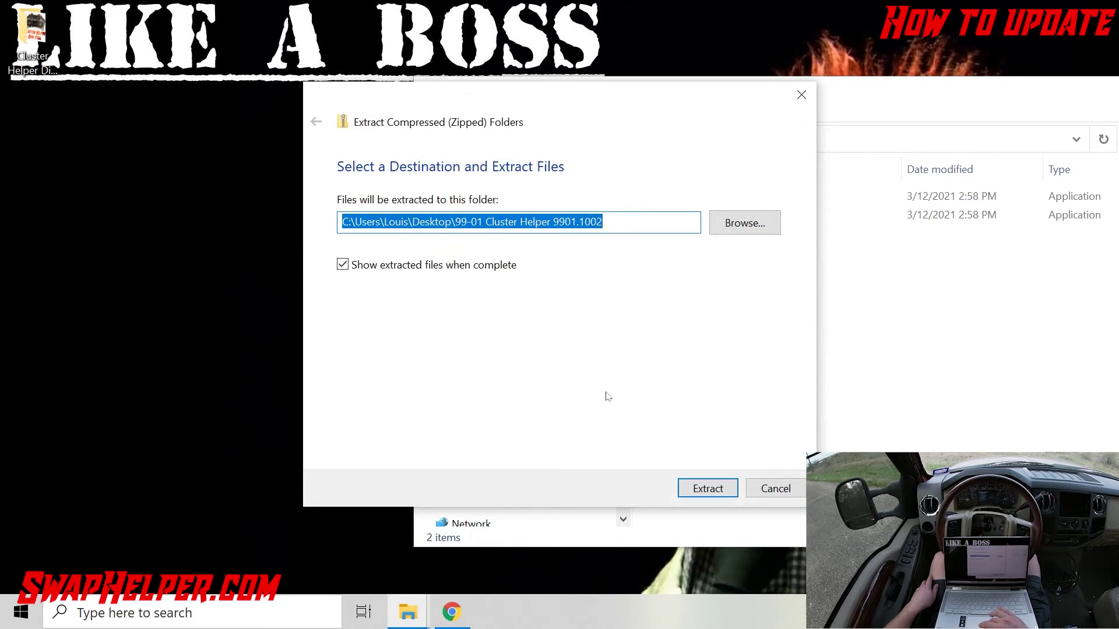
click(723, 486)
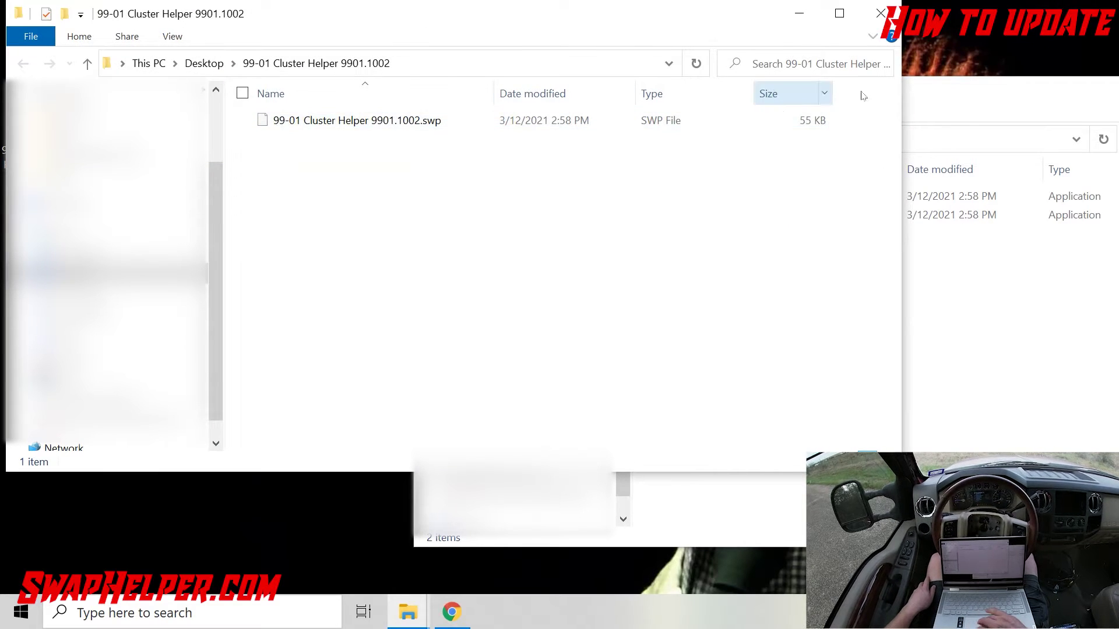
click(879, 16)
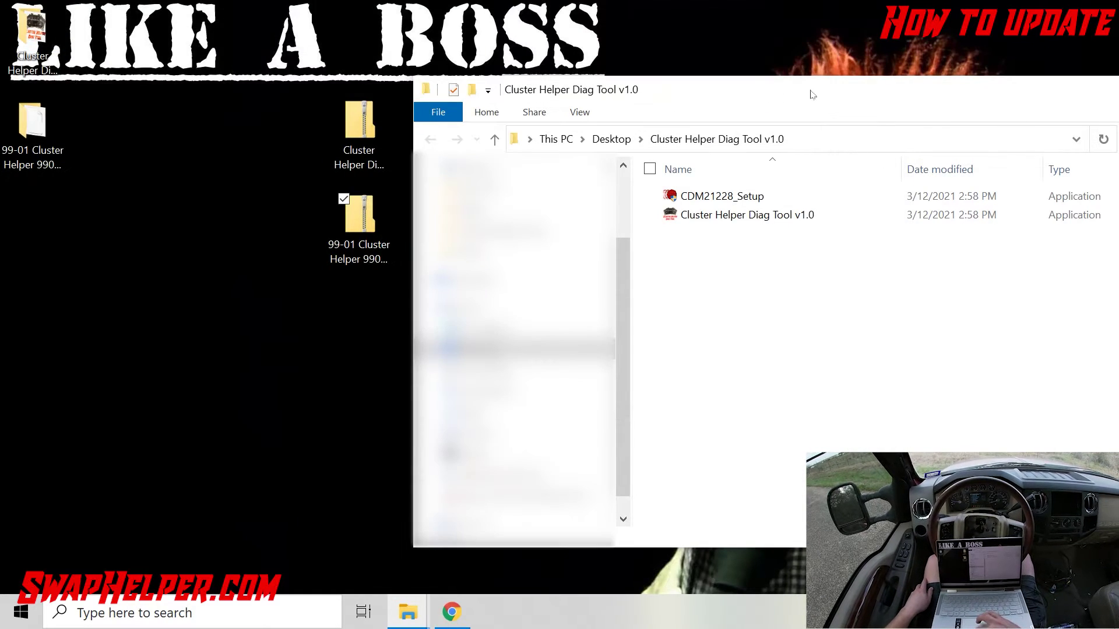
- Run CDM21228_Setup and install the FTDI CDM drivers, accepting the license agreement
drag(812, 93, 492, 80)
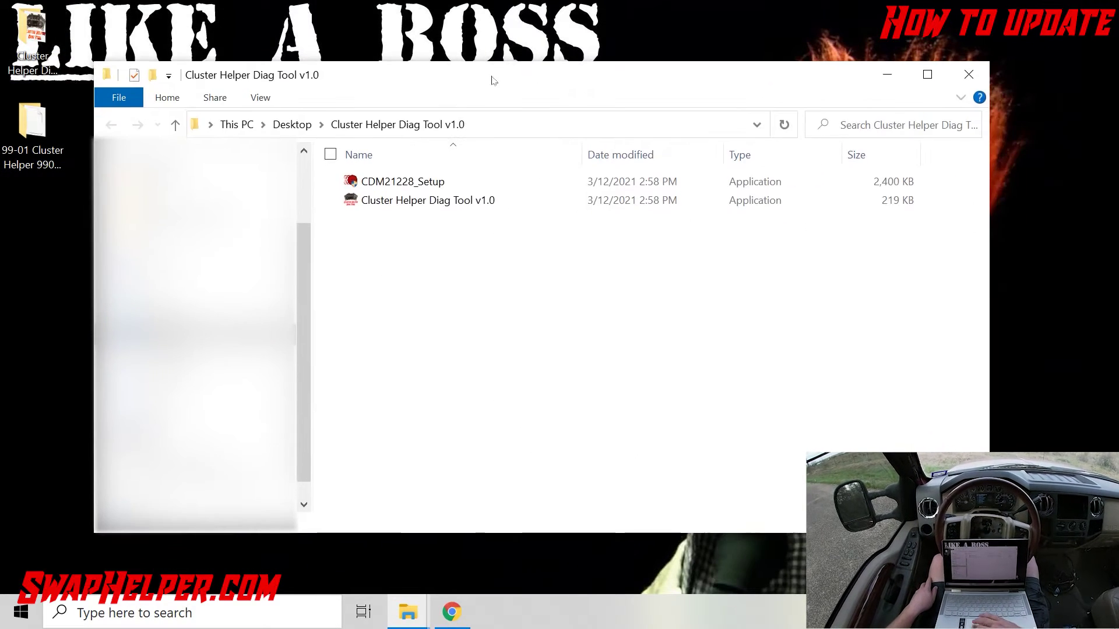
double_click(400, 185)
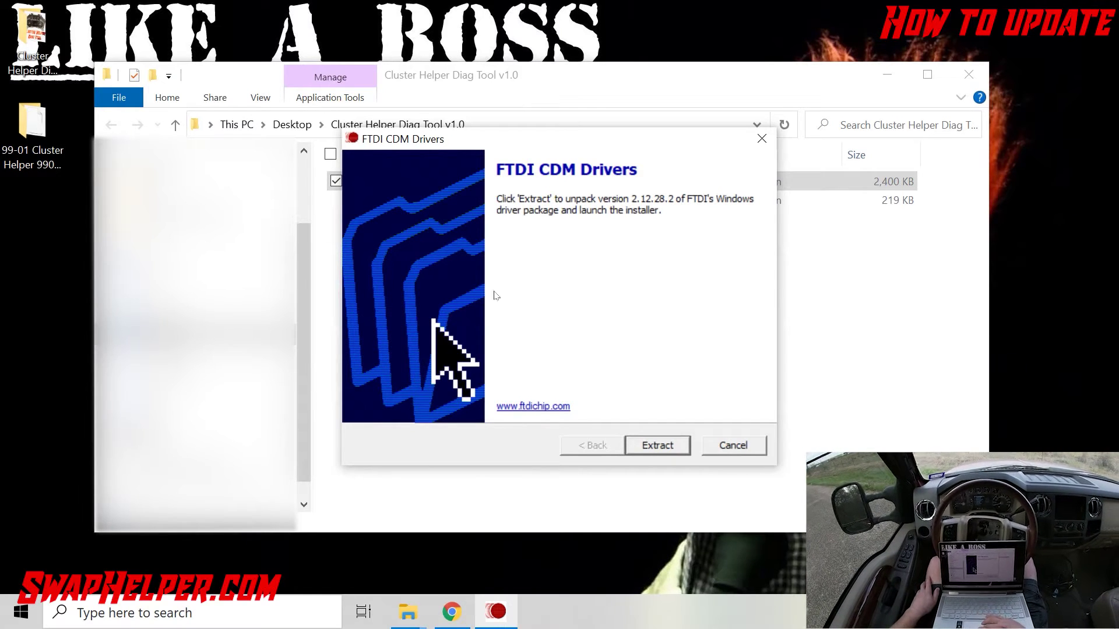
click(657, 446)
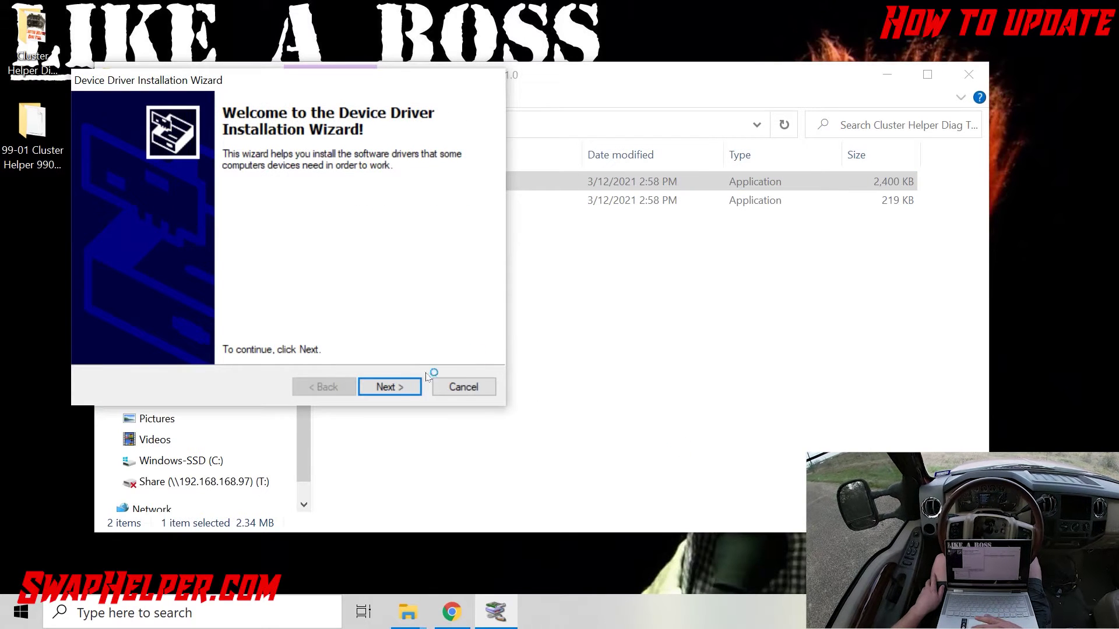
click(392, 388)
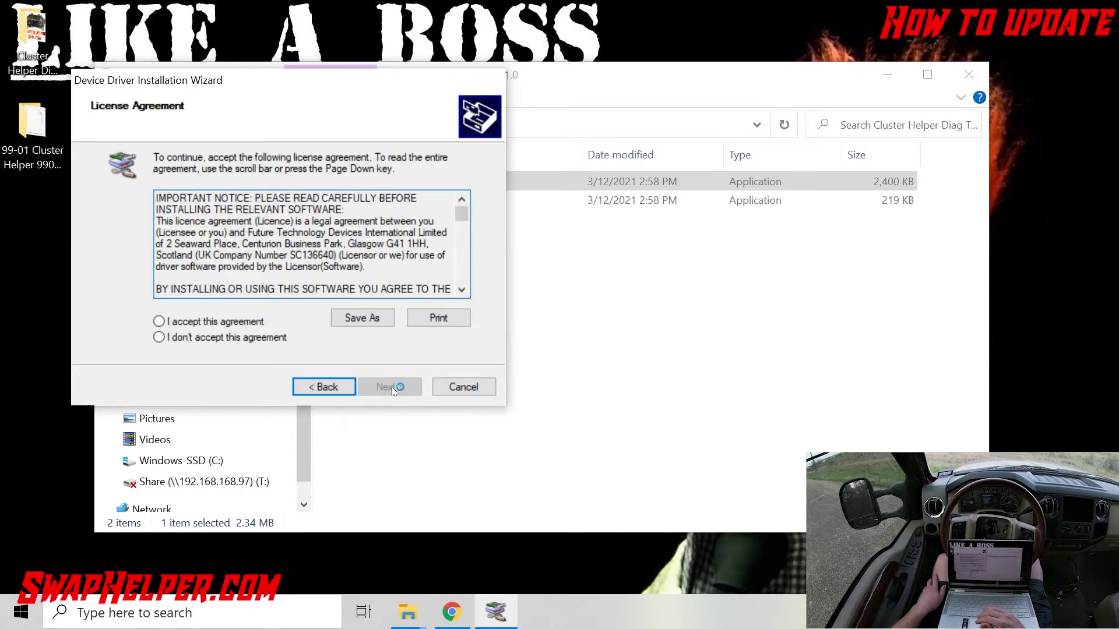
click(226, 322)
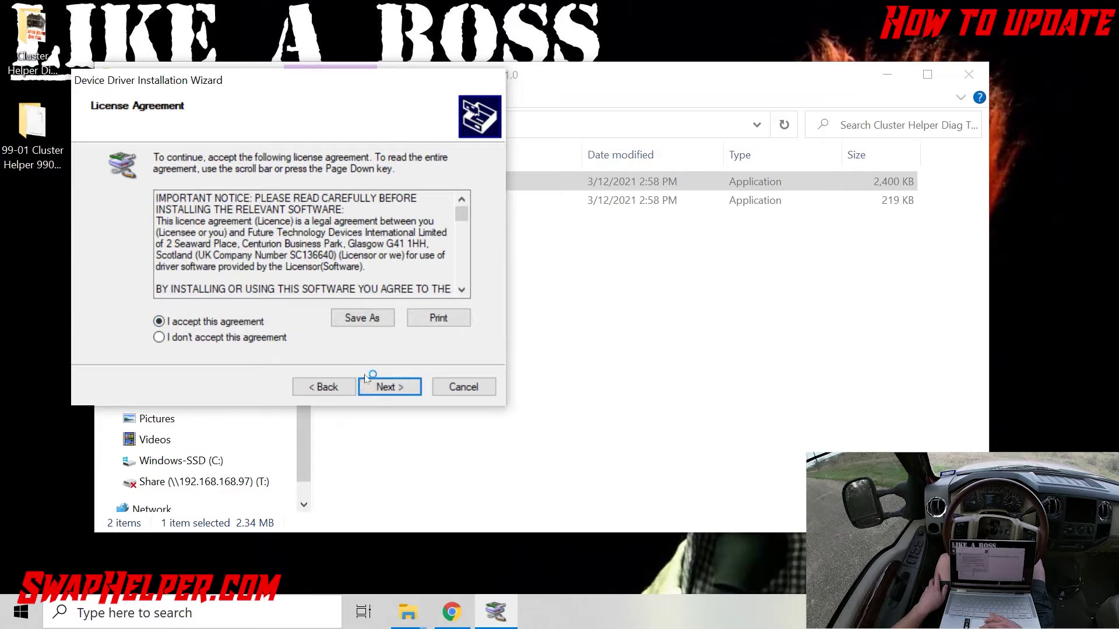
click(376, 387)
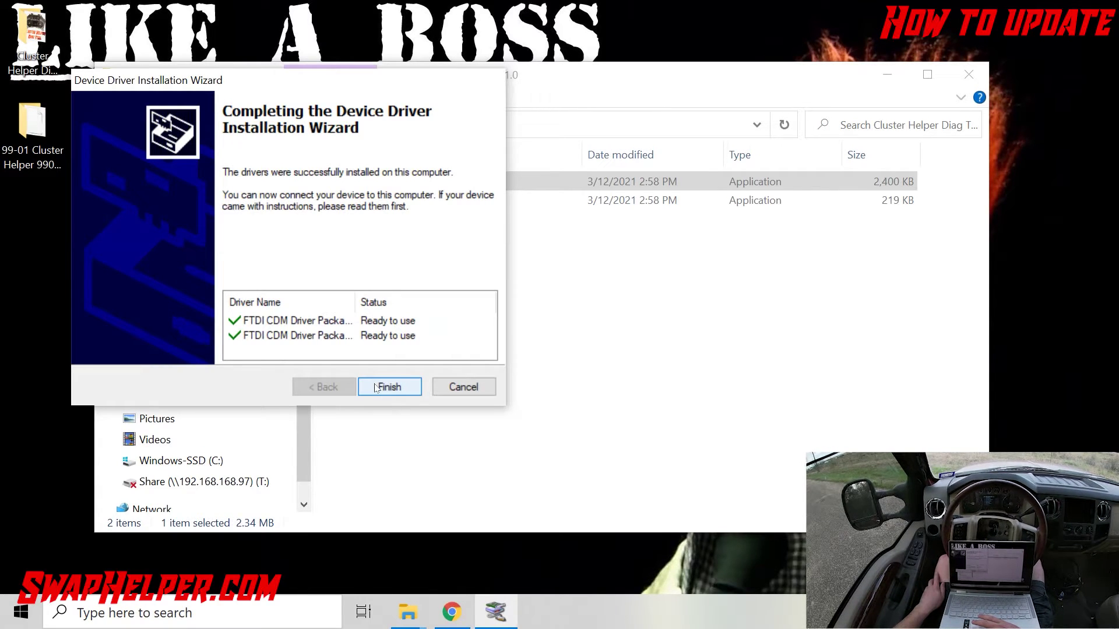
click(376, 387)
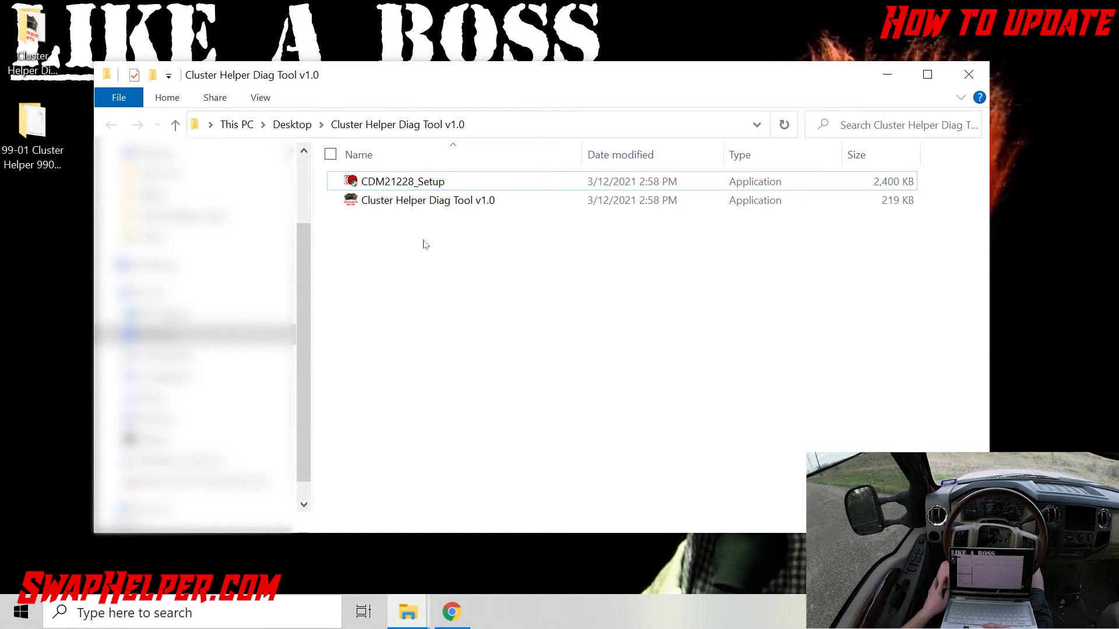
- Launch Cluster Helper Diag Tool v1.0, choosing More info and Run anyway in SmartScreen
double_click(417, 201)
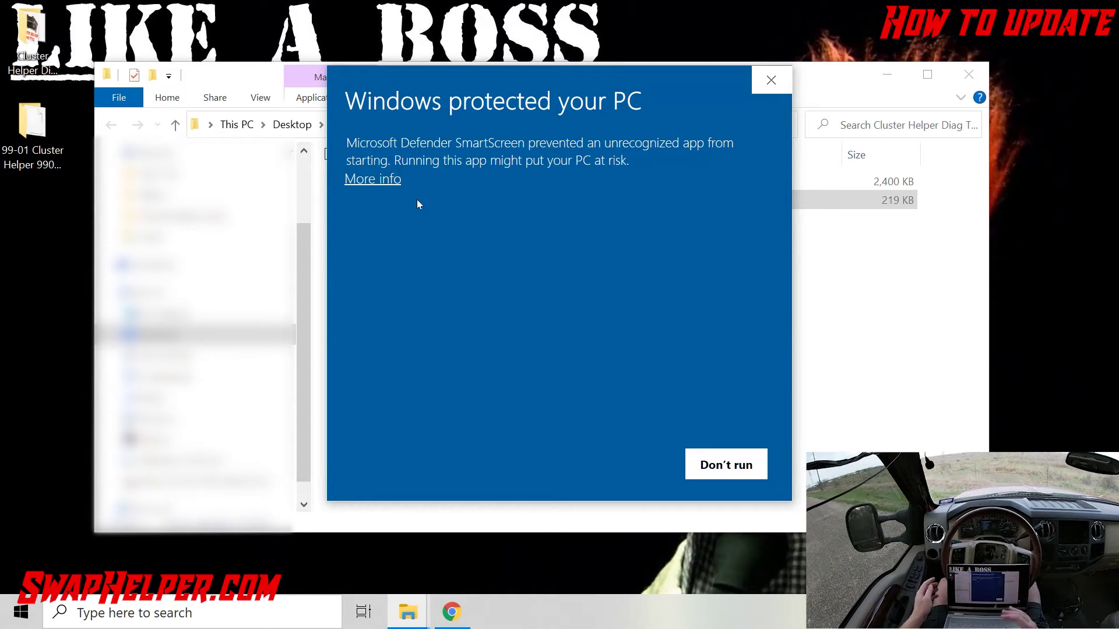
click(393, 182)
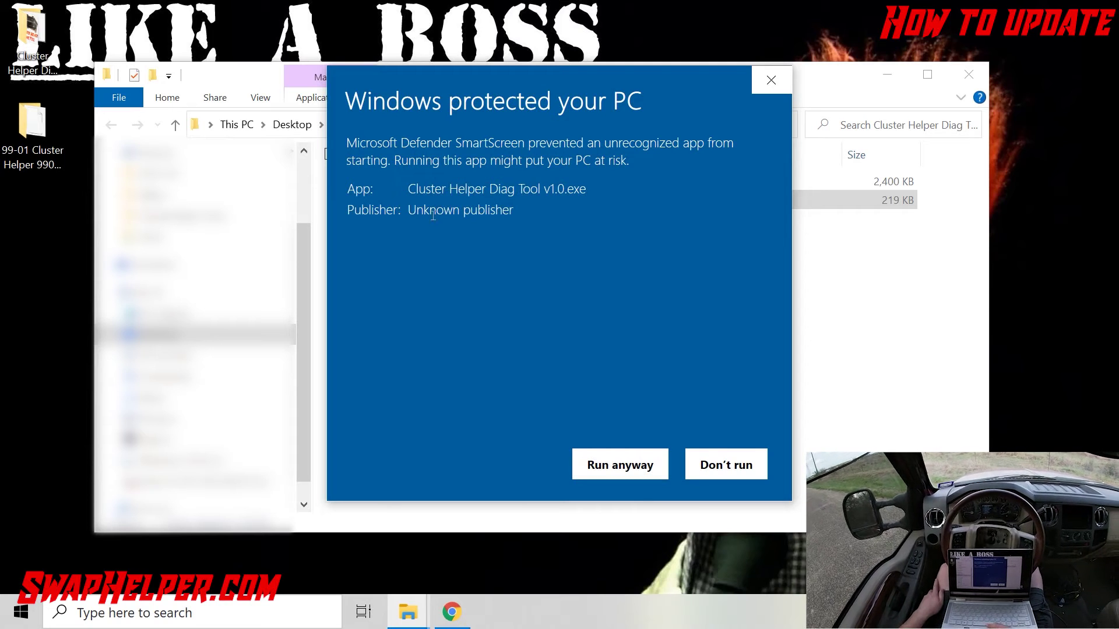
click(621, 465)
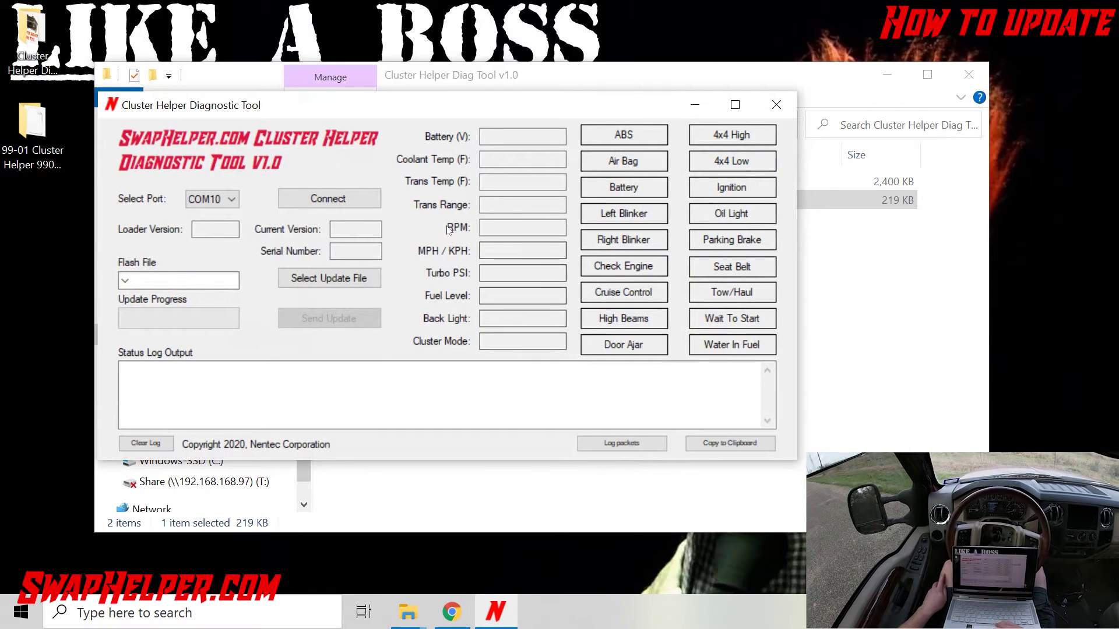
- Connect to the cluster on COM10 and confirm its current version reads 9901.1001
click(211, 200)
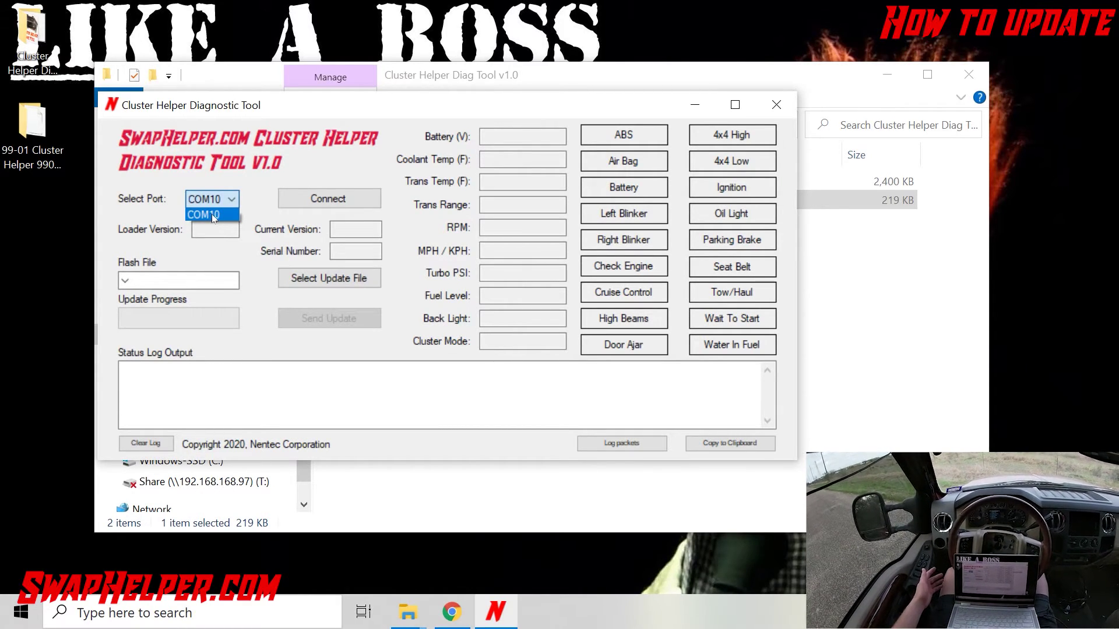
click(214, 217)
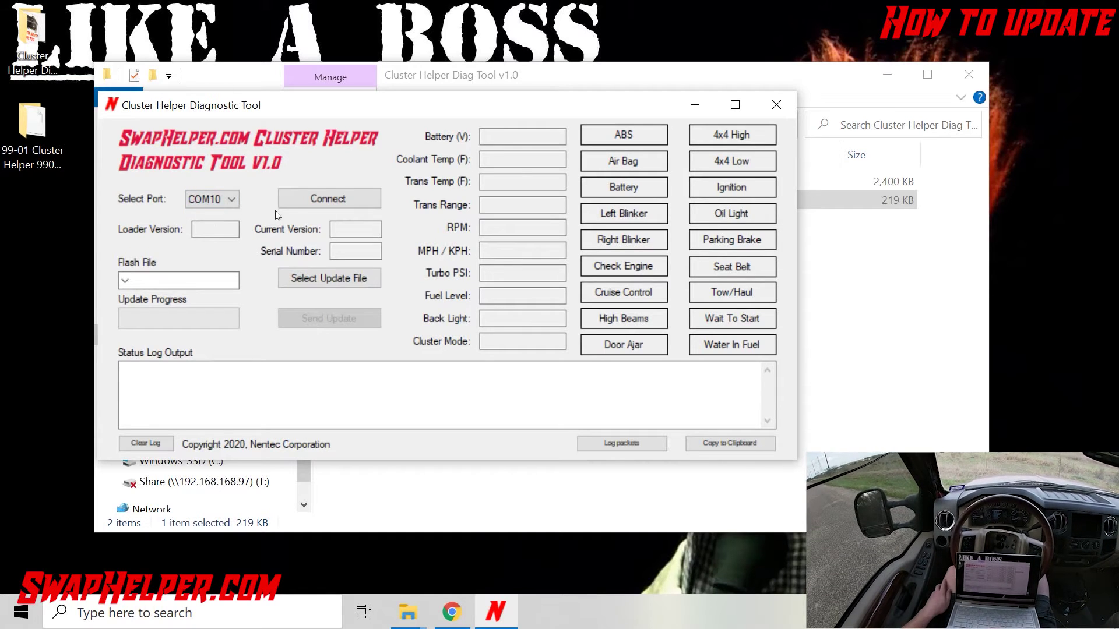
click(324, 206)
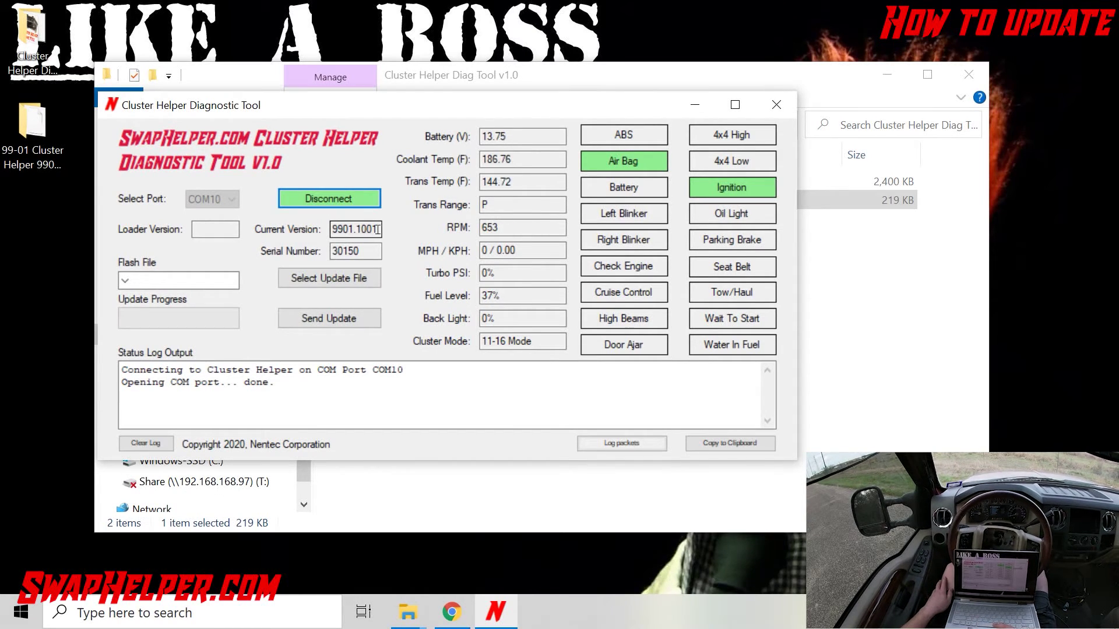
drag(377, 230, 329, 226)
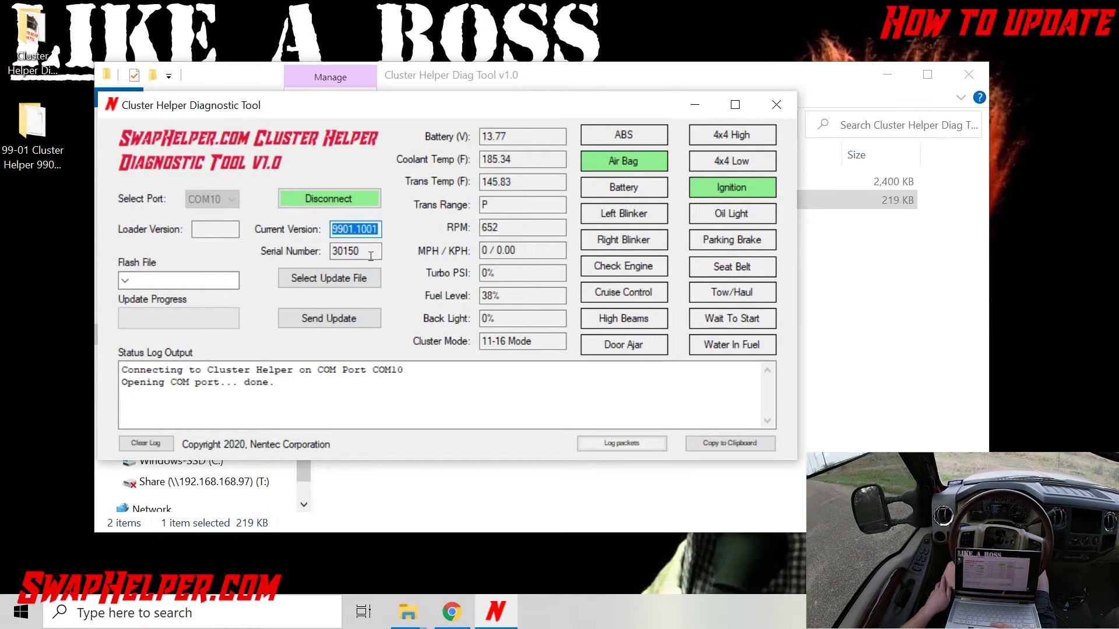
click(329, 278)
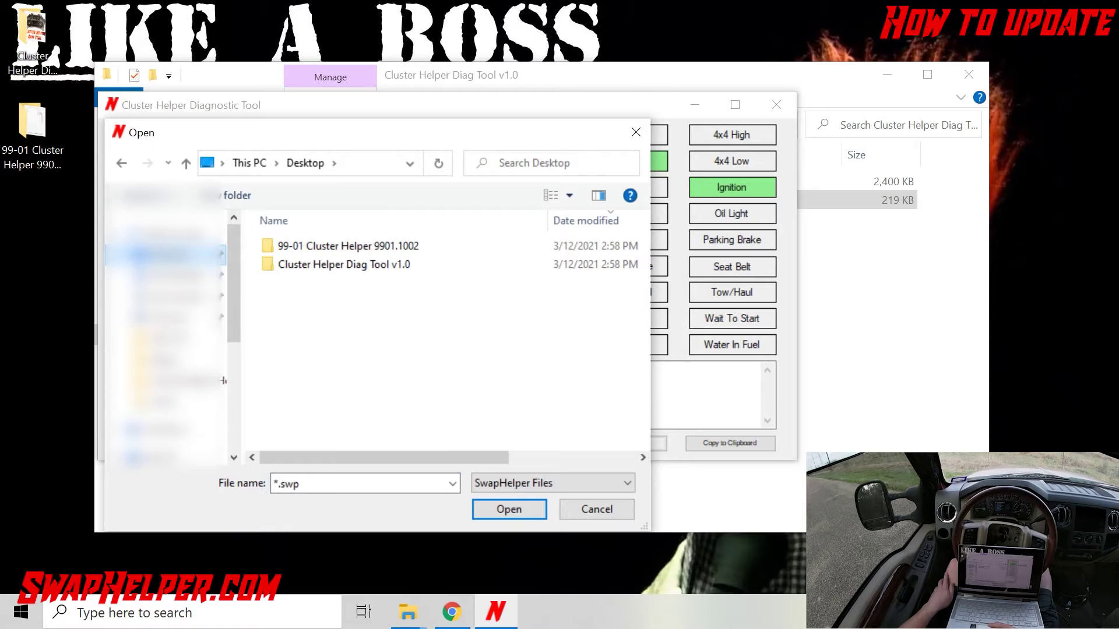
- Choose 99-01 Cluster Helper 9901.1002.swp from its desktop folder as the update file
click(350, 247)
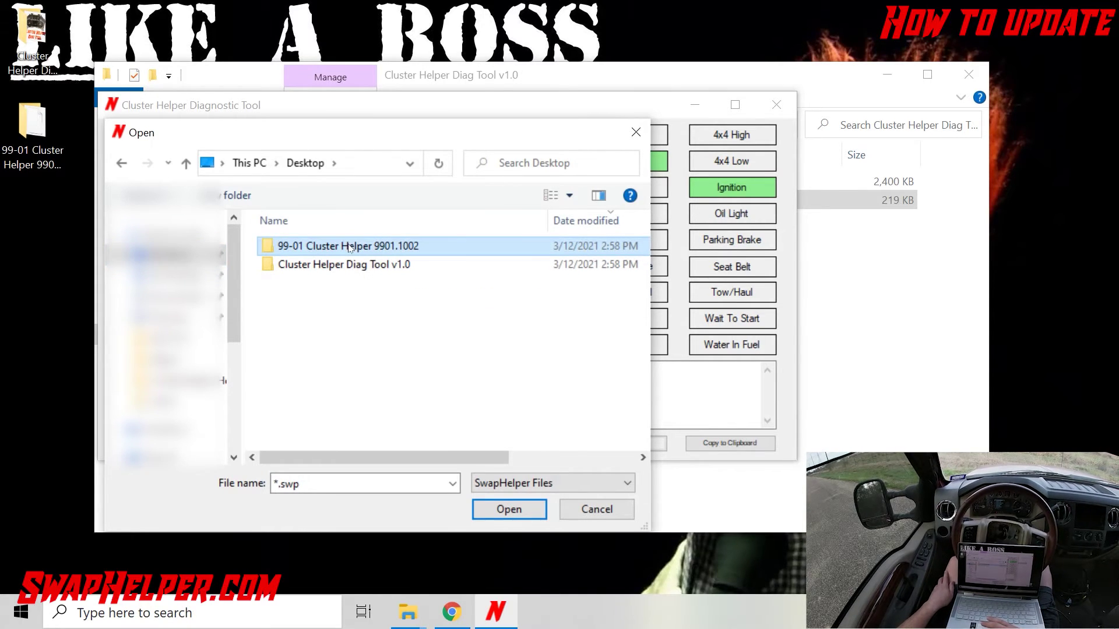
double_click(350, 247)
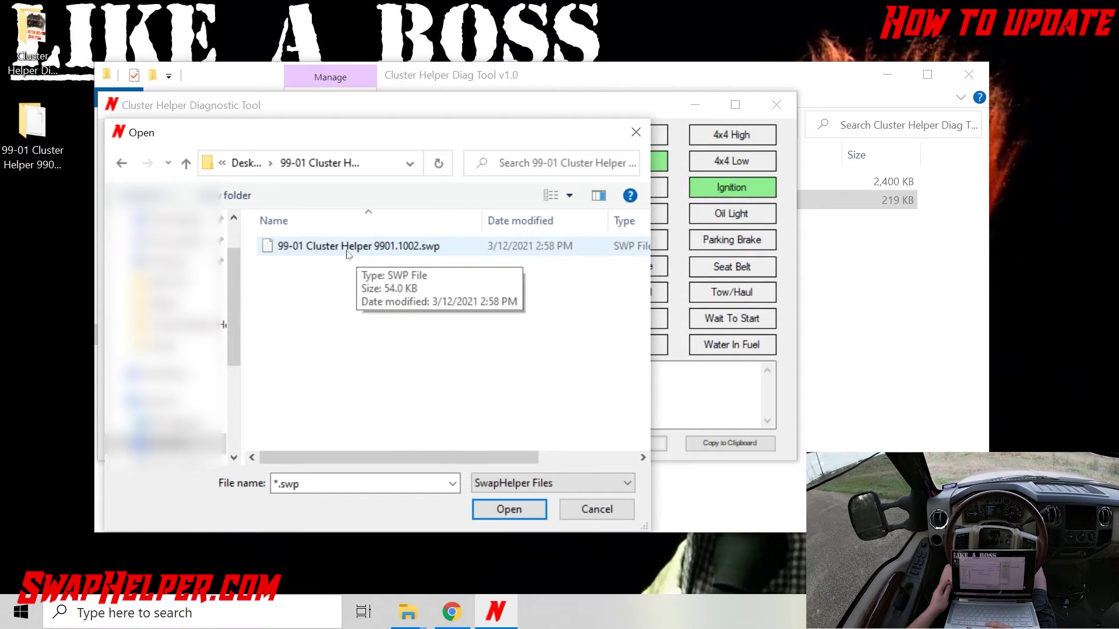
click(347, 254)
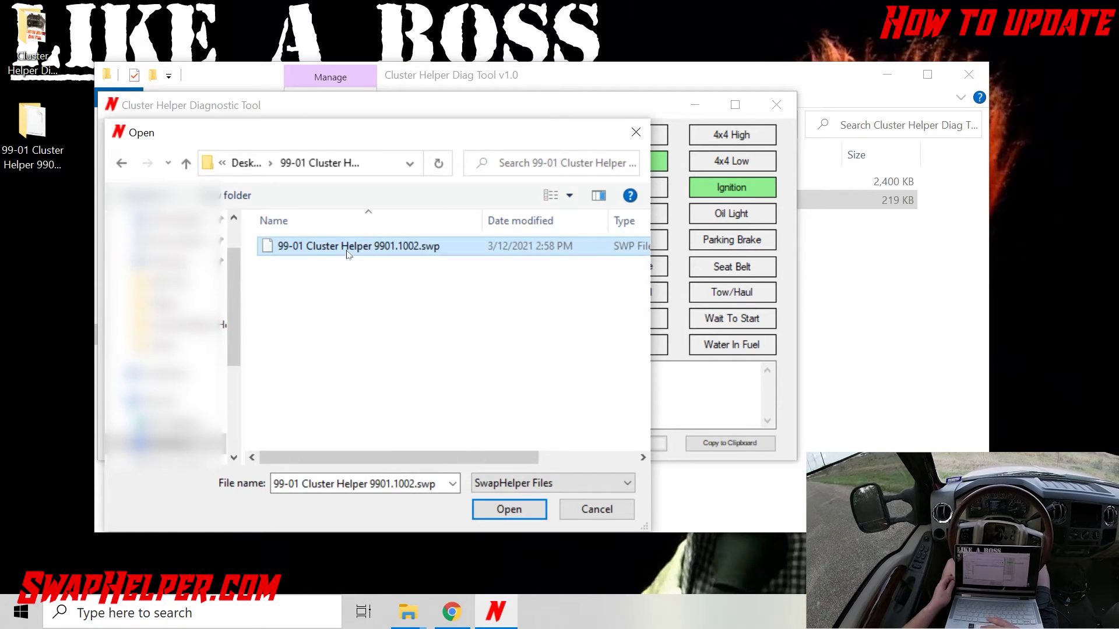
click(506, 509)
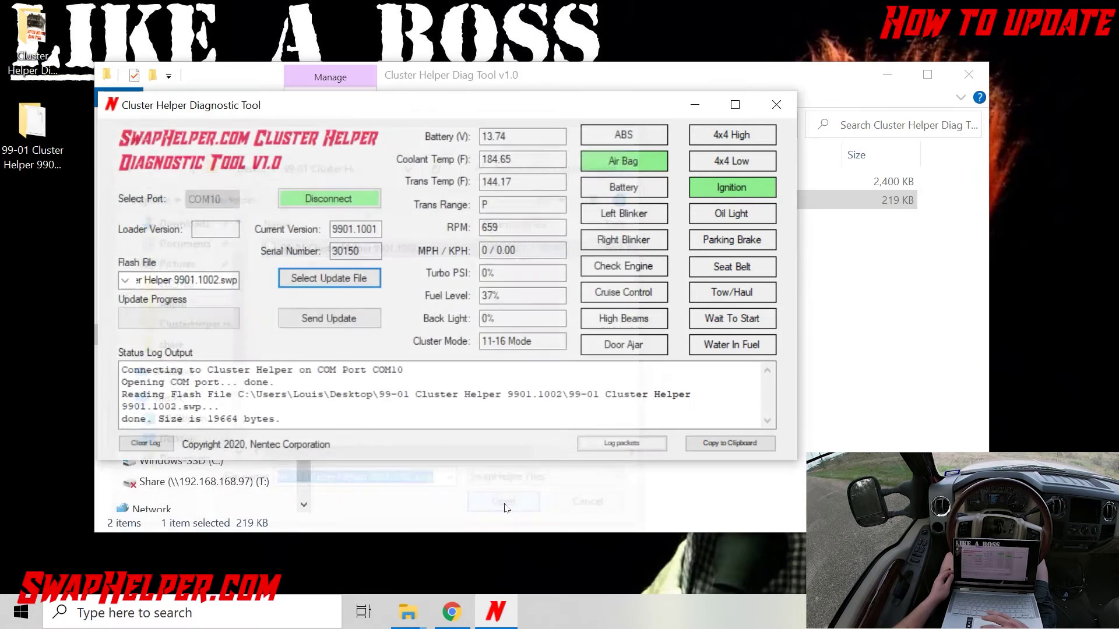
- Send the 9901.1002 update to the cluster, then disconnect once flashing finishes
click(358, 318)
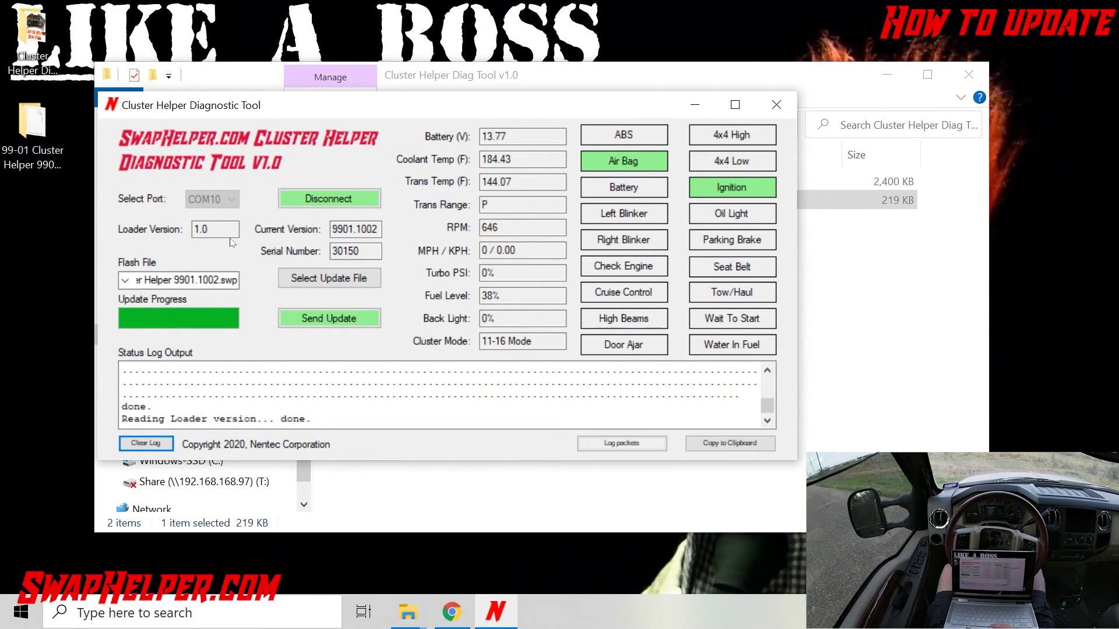
click(315, 200)
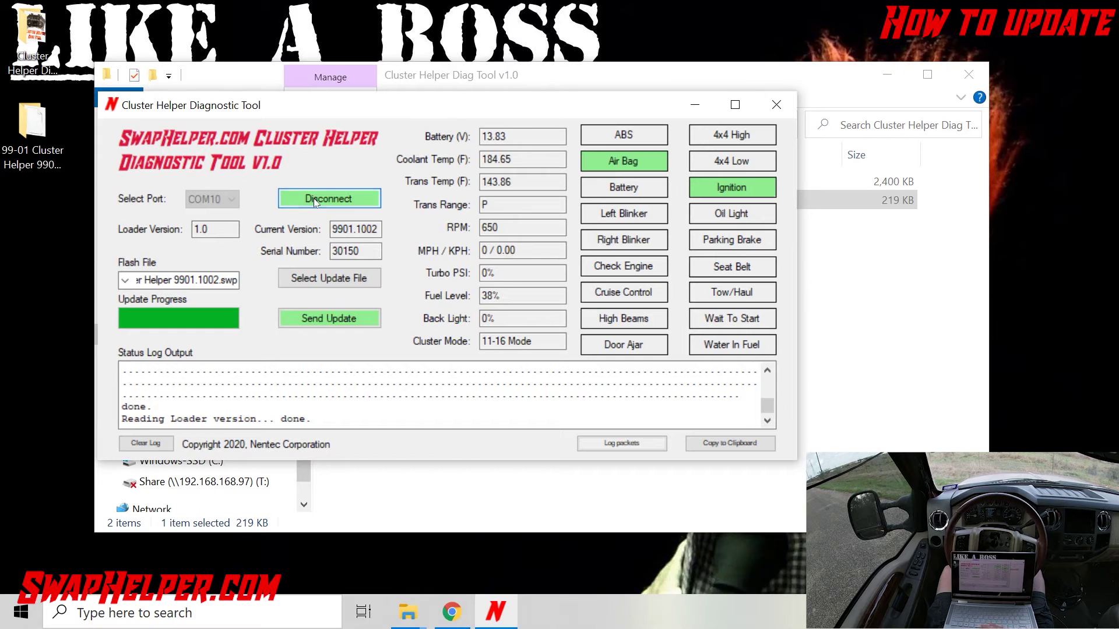
- Close the diagnostic tool window and the Cluster Helper Diag Tool v1.0 folder window
click(777, 103)
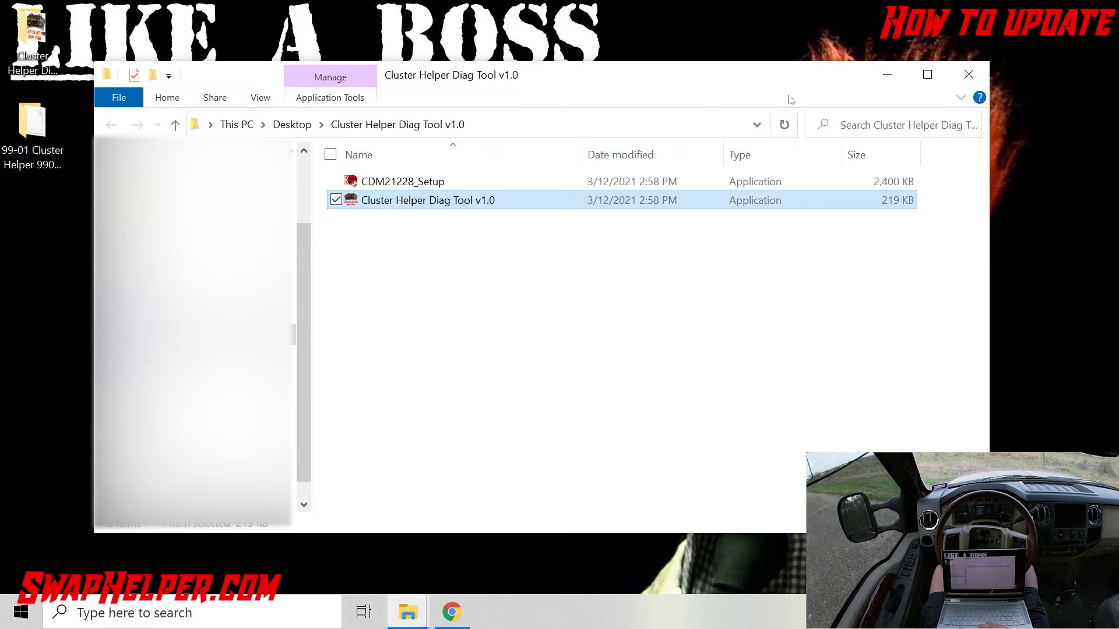
click(968, 74)
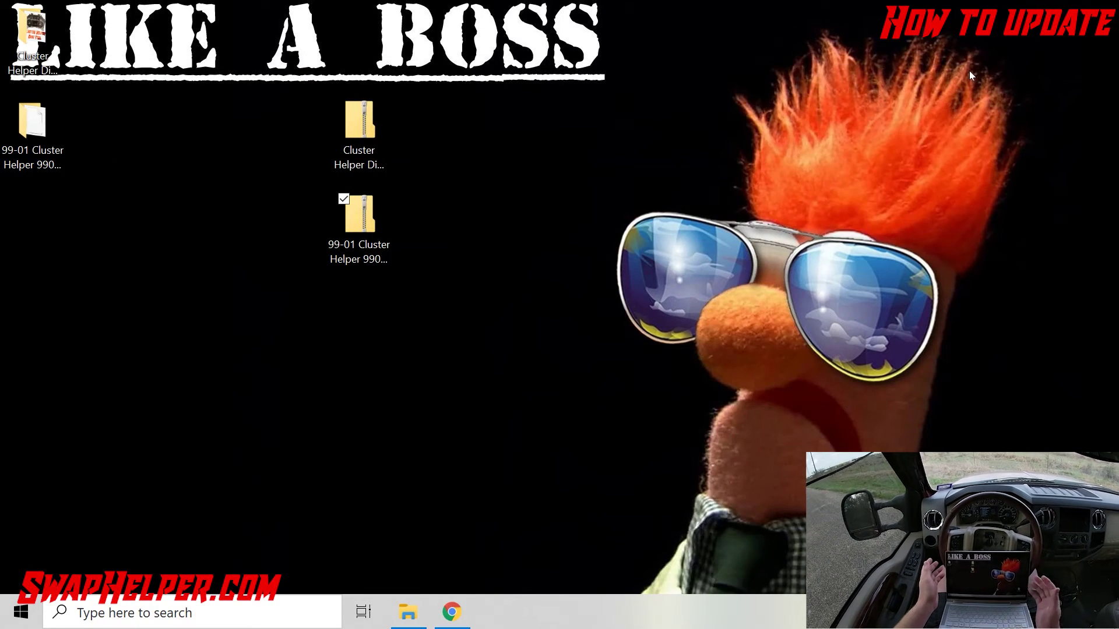